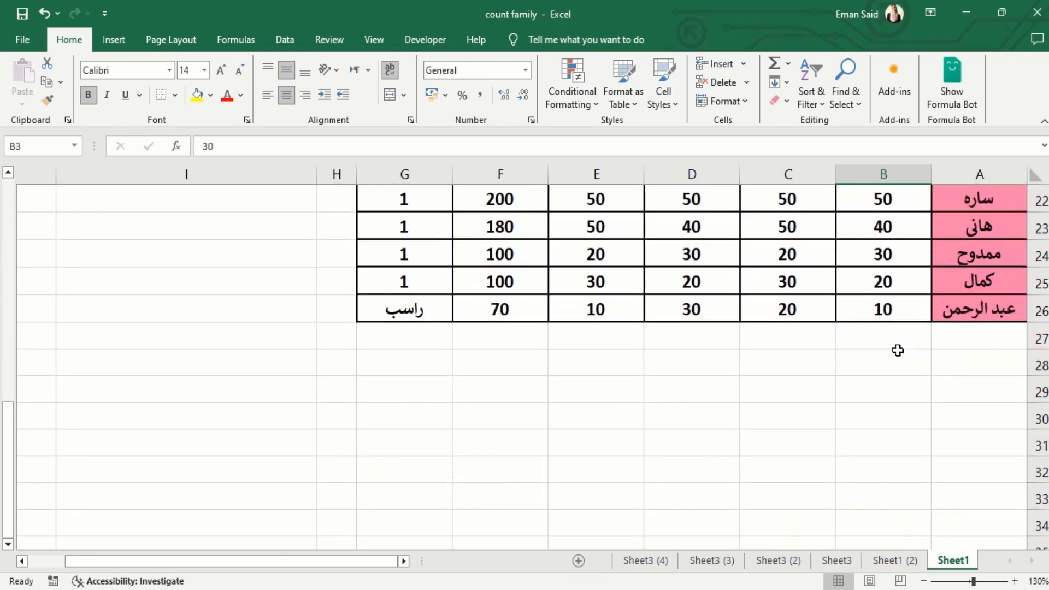
Step: Examine the student grades table from its headers to the last student to see whether the headings remain in view
scroll(898, 350, "up", 1)
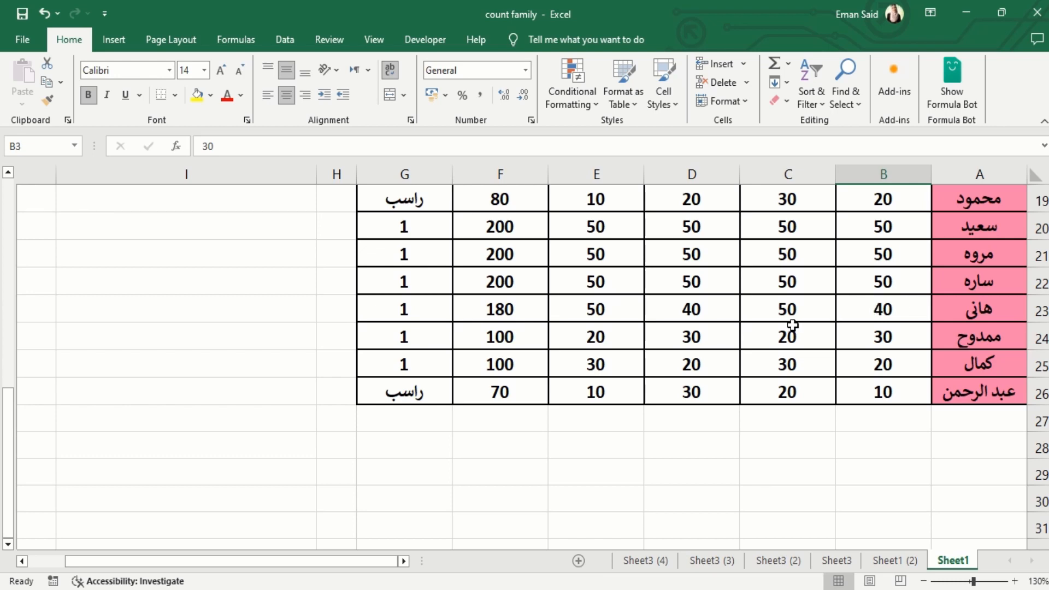
scroll(793, 325, "up", 6)
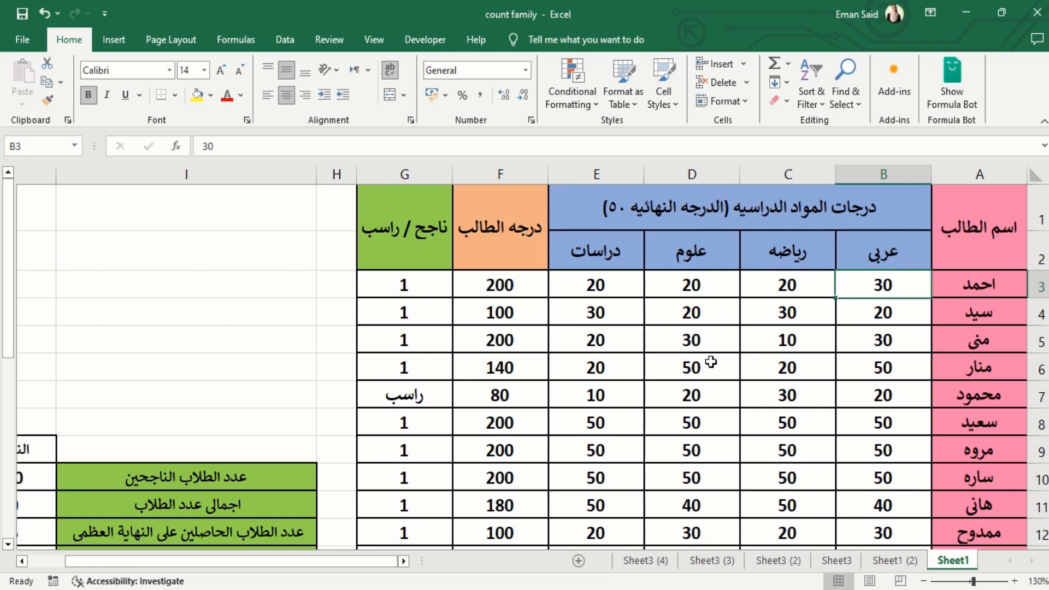
scroll(710, 369, "down", 2)
scroll(710, 369, "down", 3)
scroll(710, 368, "up", 5)
scroll(674, 256, "down", 1)
scroll(674, 257, "down", 5)
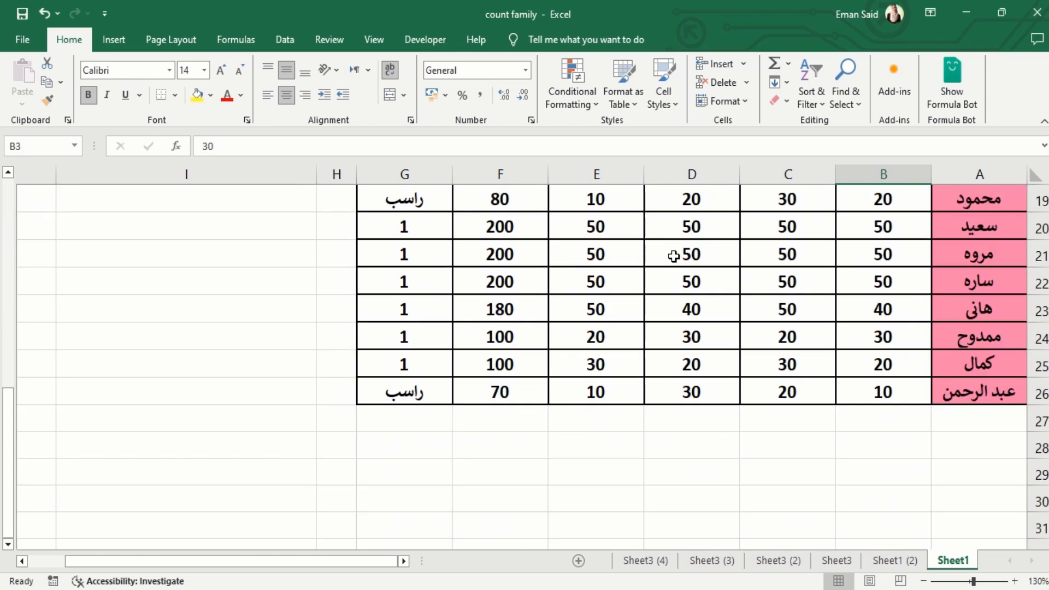
scroll(674, 256, "up", 6)
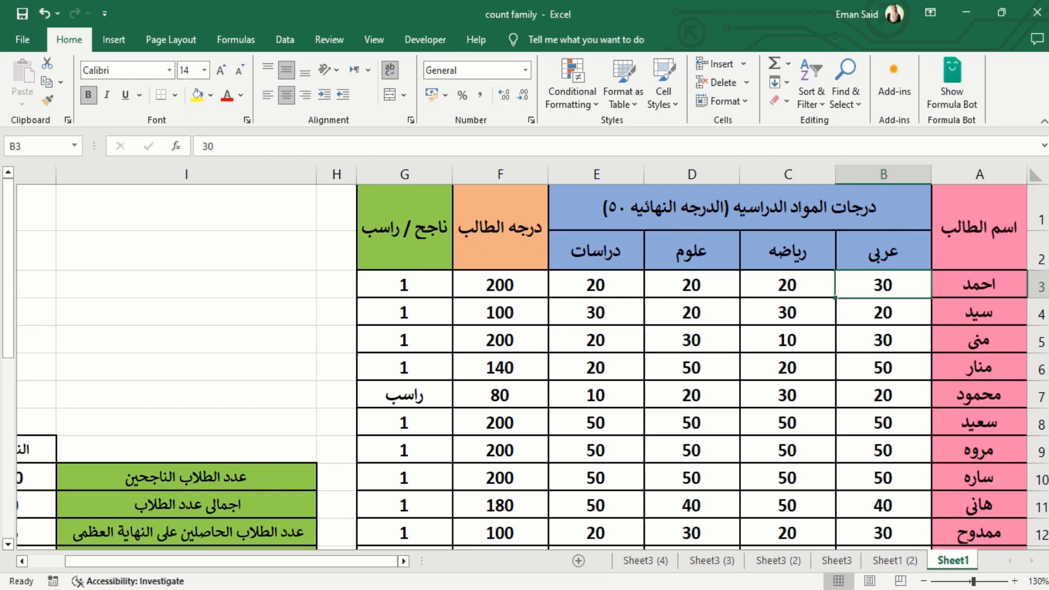
Step: Fill the grades table's two header rows and the student-name column with gold
left_click_drag(1036, 209, 1033, 246)
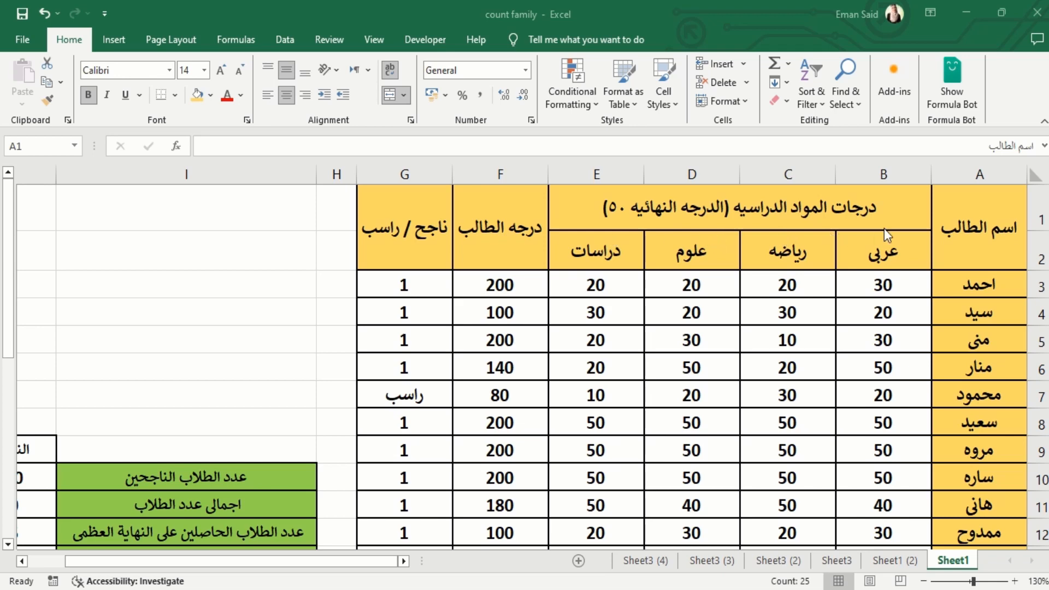
left_click(676, 334)
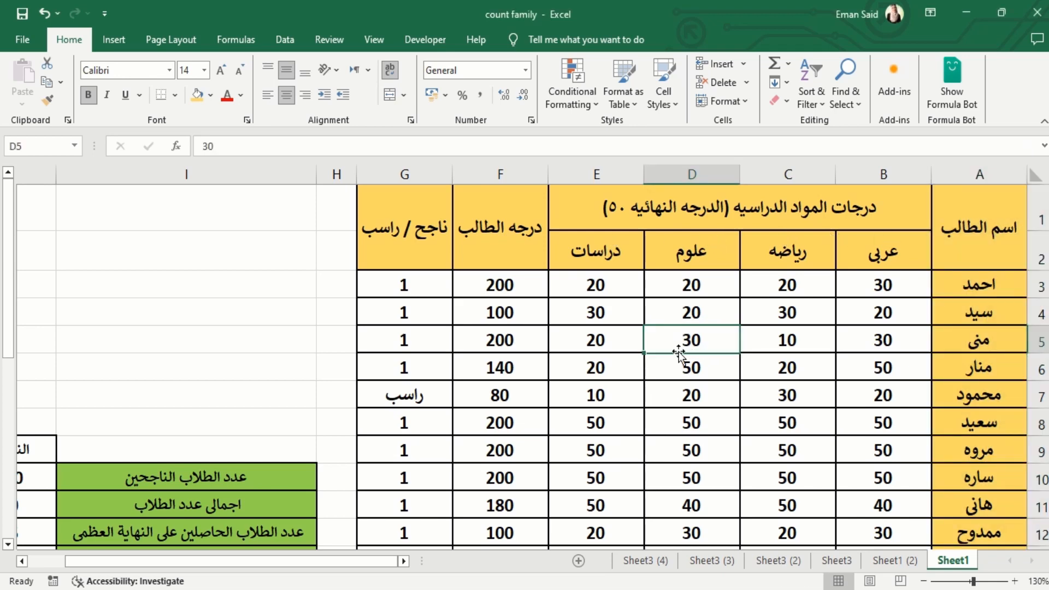
Step: Check across row 5, beyond the grades table, whether the student-name column remains in view
key("Left")
key("Left")
key("Left")
key("Left")
key("Left")
key("Left")
key("Left")
key("Left")
key("Left")
key("Left")
key("Left")
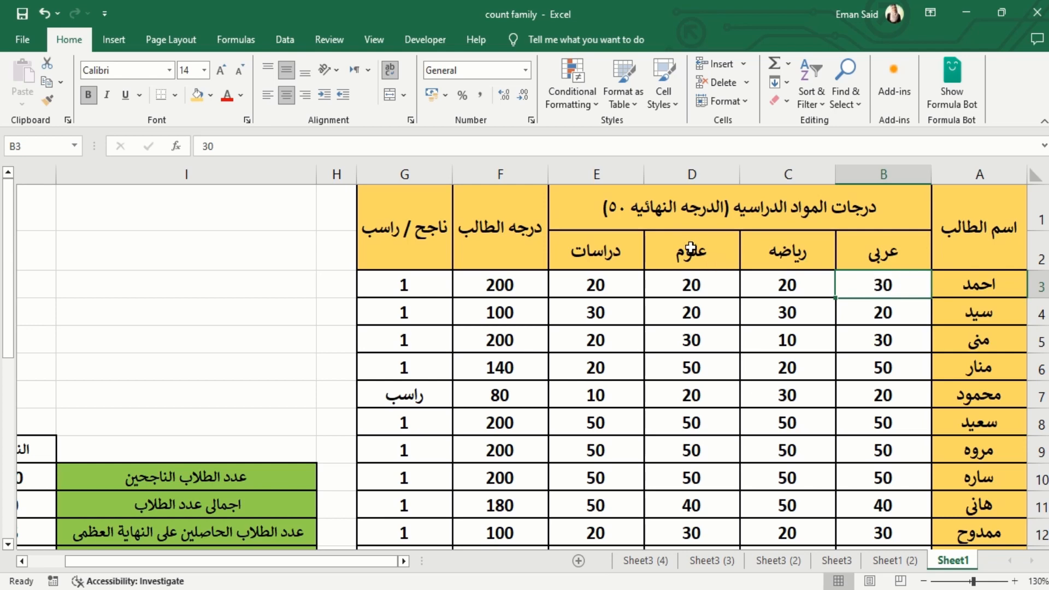
Step: Fill cell B3, the first student's Arabic grade, with the recently used pink
left_click(211, 95)
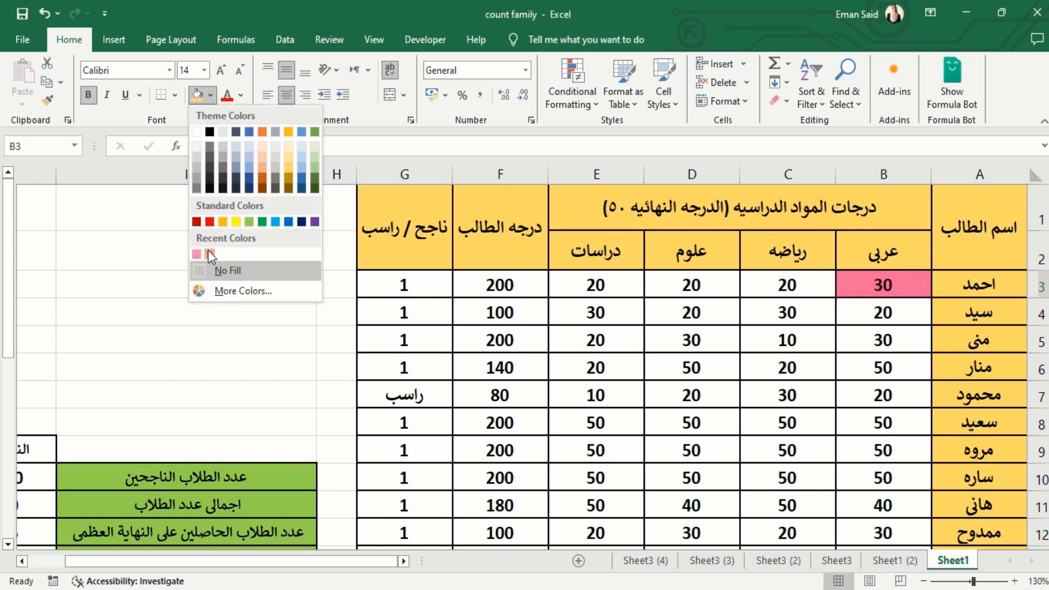
left_click(206, 249)
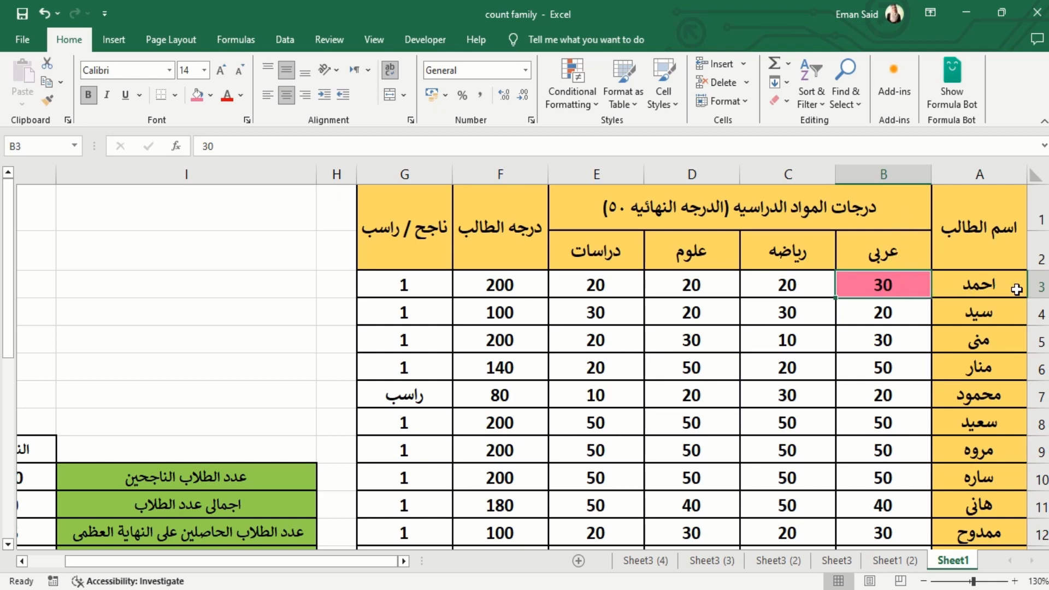
left_click(764, 323)
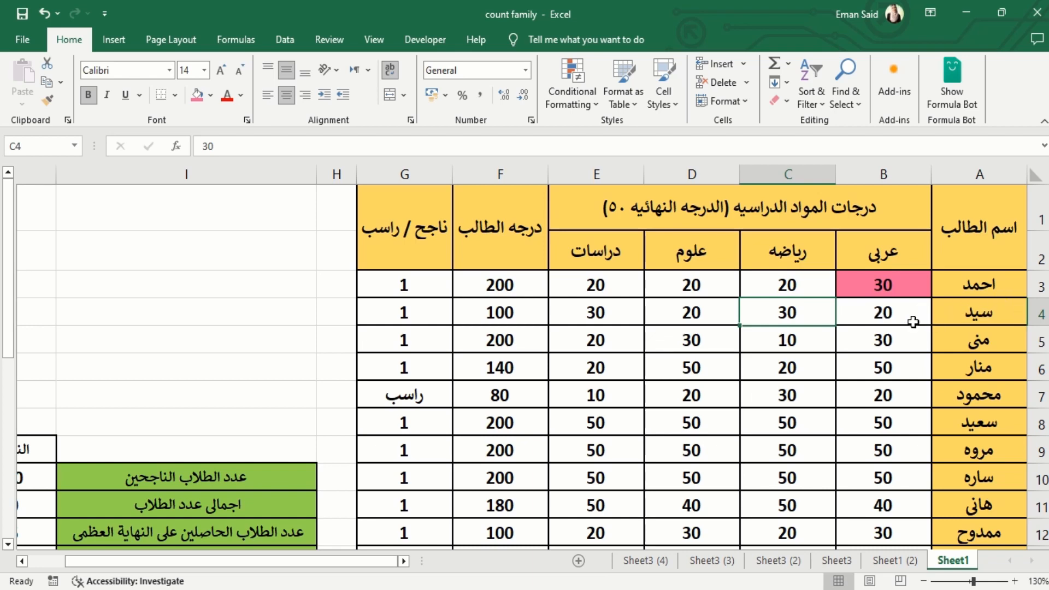
Step: Freeze the panes at cell B3 to lock rows 1–2 and column A
left_click(914, 279)
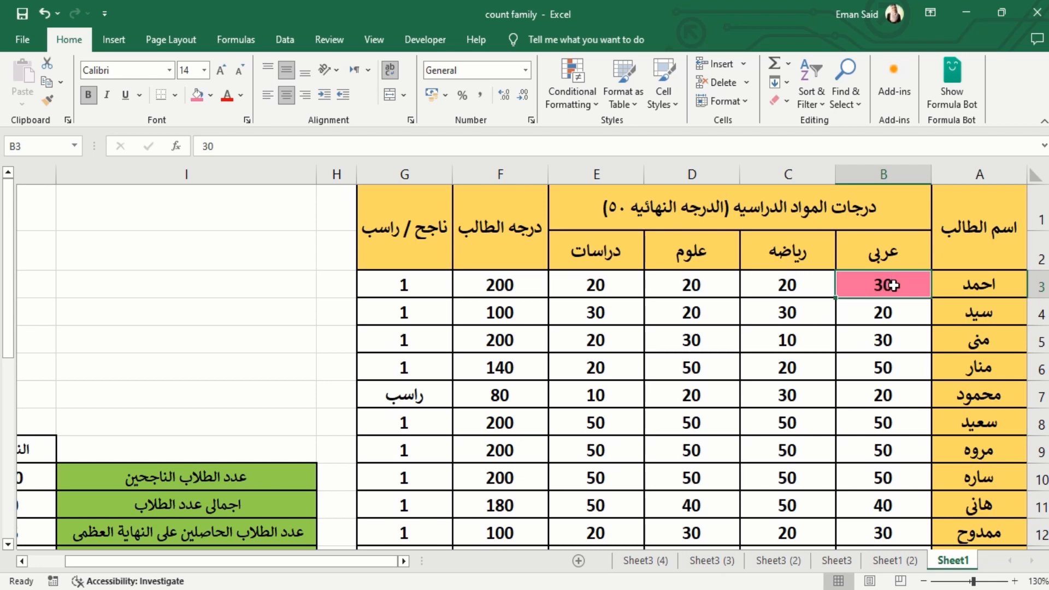
left_click(375, 40)
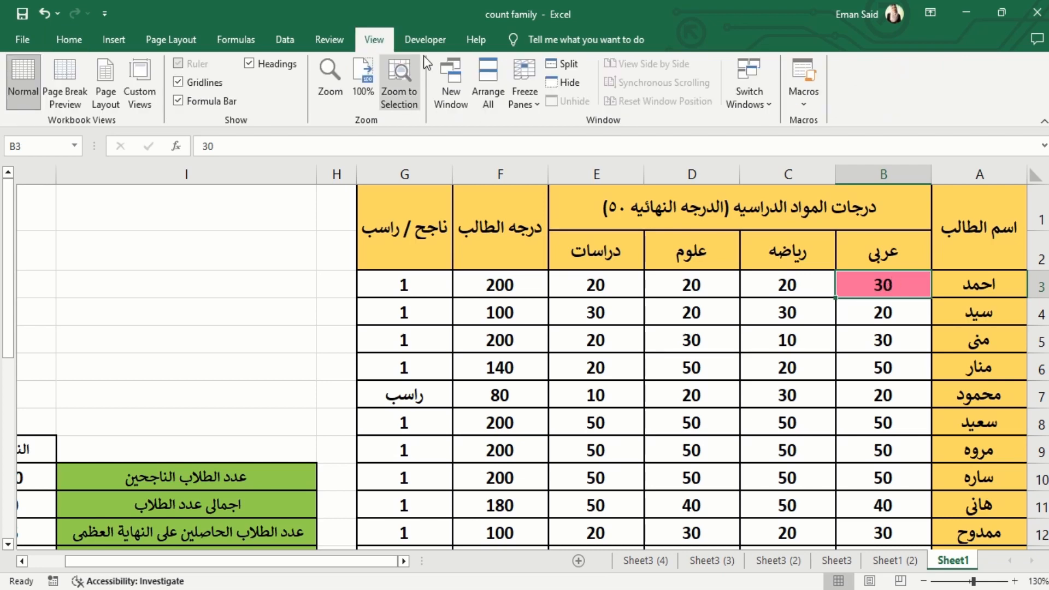
left_click(535, 103)
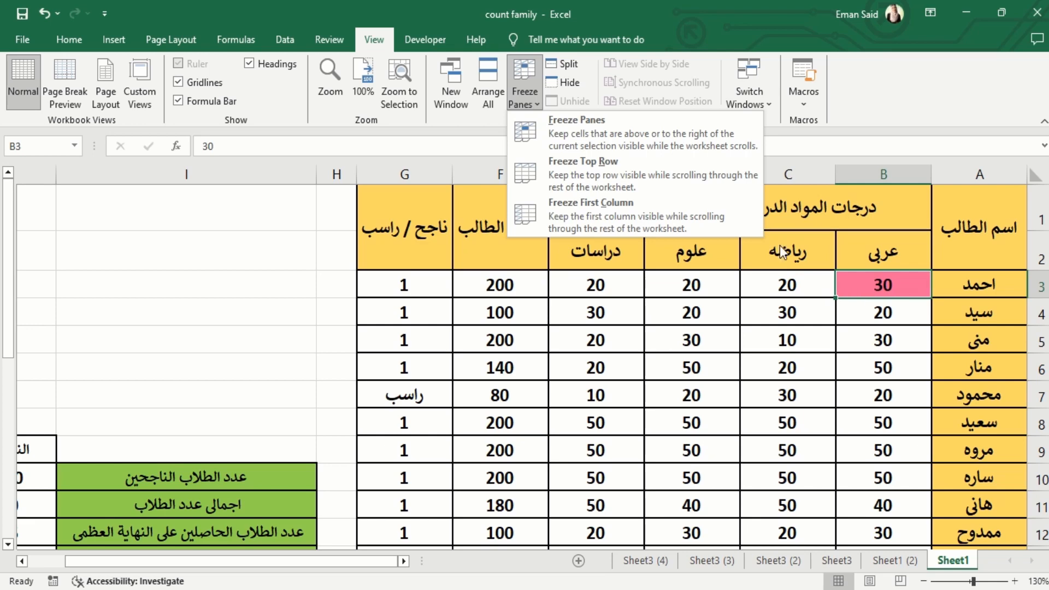
left_click(580, 129)
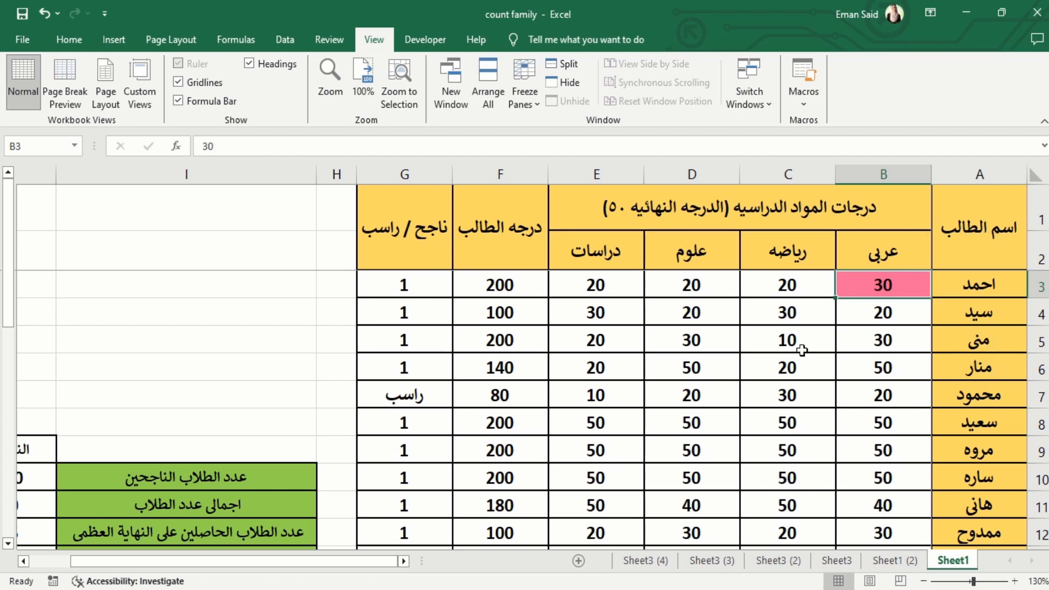
Step: Check that header rows 1–2 and column A stay in view down the table and across row 4
scroll(803, 350, "down", 6)
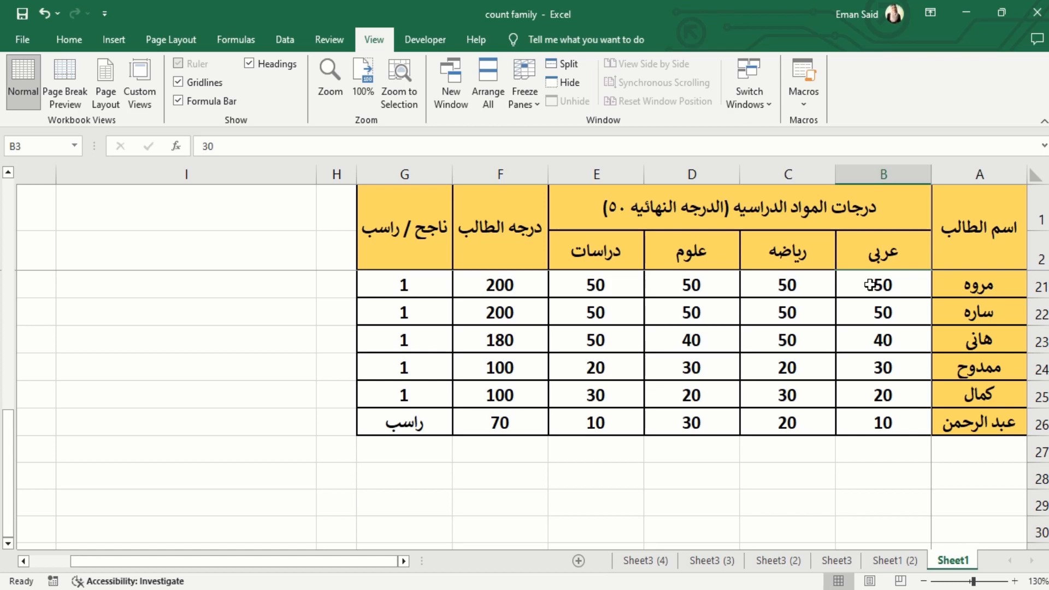
scroll(870, 285, "up", 6)
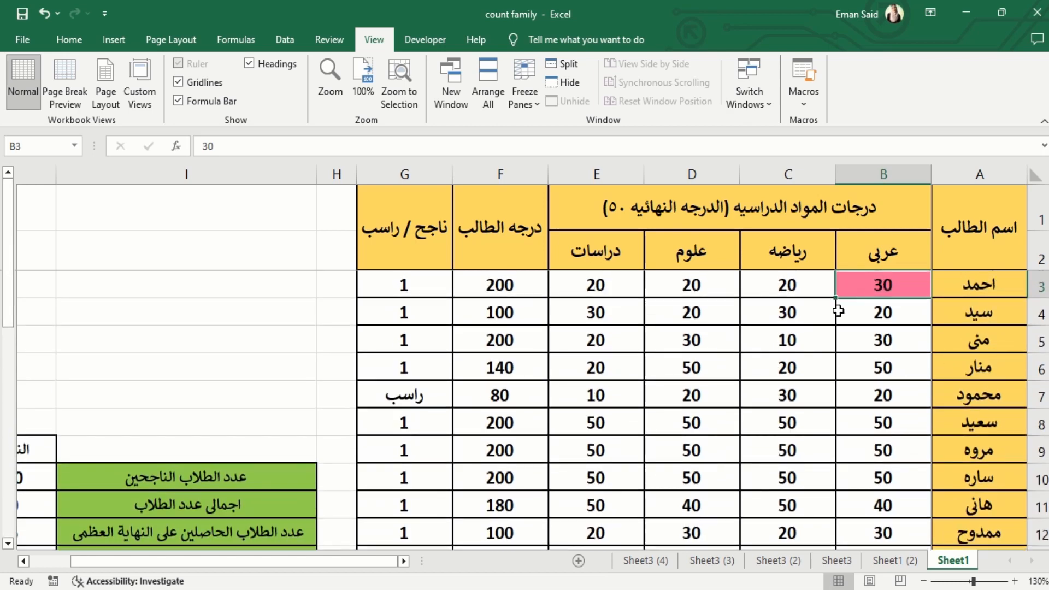
left_click(823, 321)
key("Left")
key("Left")
key("Left")
key("Left")
key("Left")
key("Left")
key("Left")
key("Left")
key("Left")
key("Left")
key("Left")
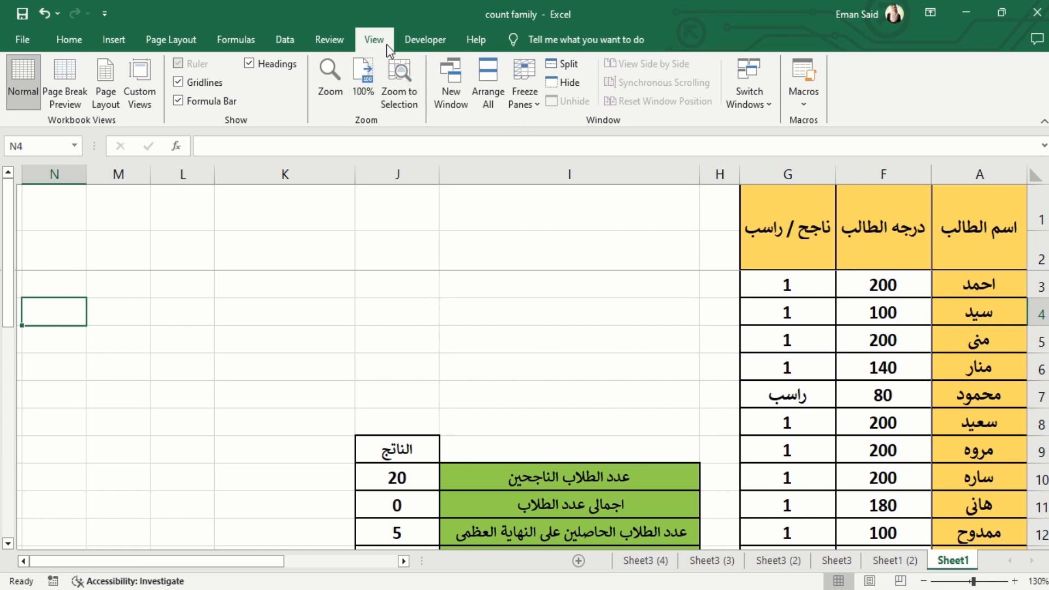
Step: Unfreeze the header rows and name column, and check that the whole sheet scrolls
left_click(525, 103)
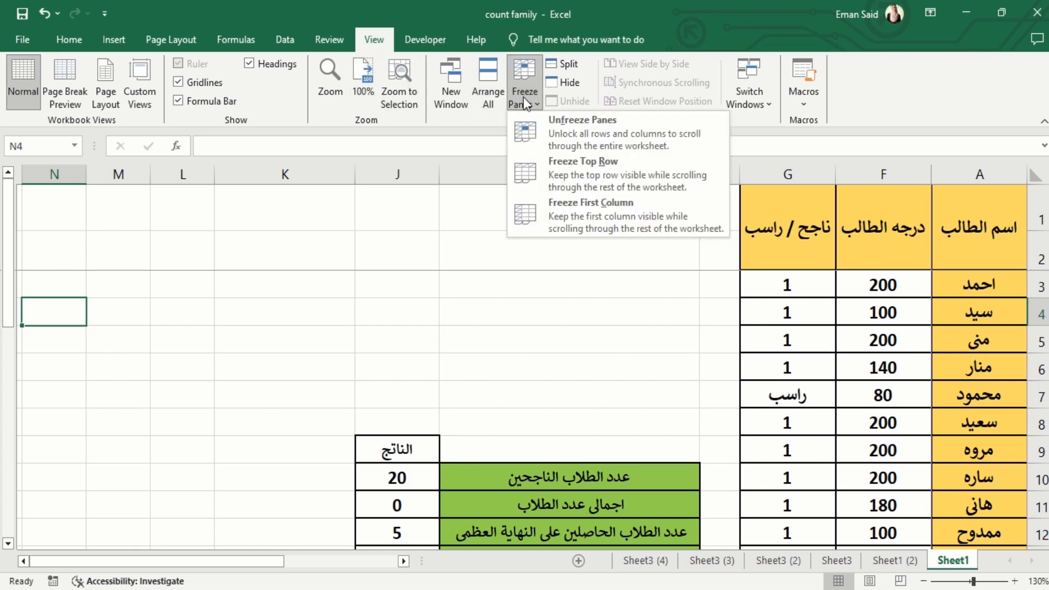
left_click(587, 128)
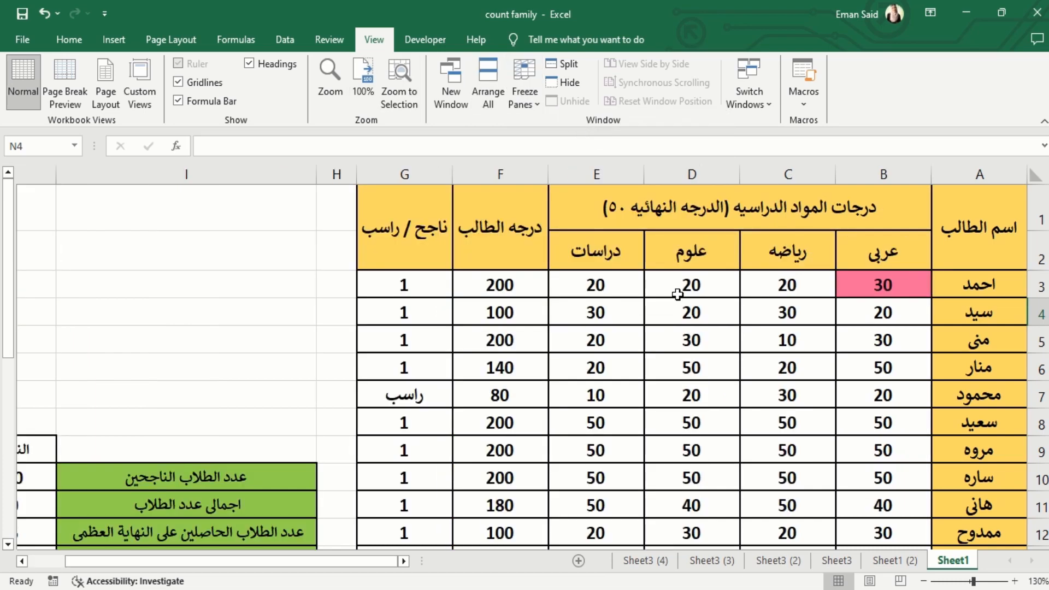
scroll(678, 294, "down", 7)
scroll(678, 294, "up", 7)
Step: Fill the entire rows 1 to 5 with pink to mark the rows for freezing
left_click_drag(1041, 219, 1045, 353)
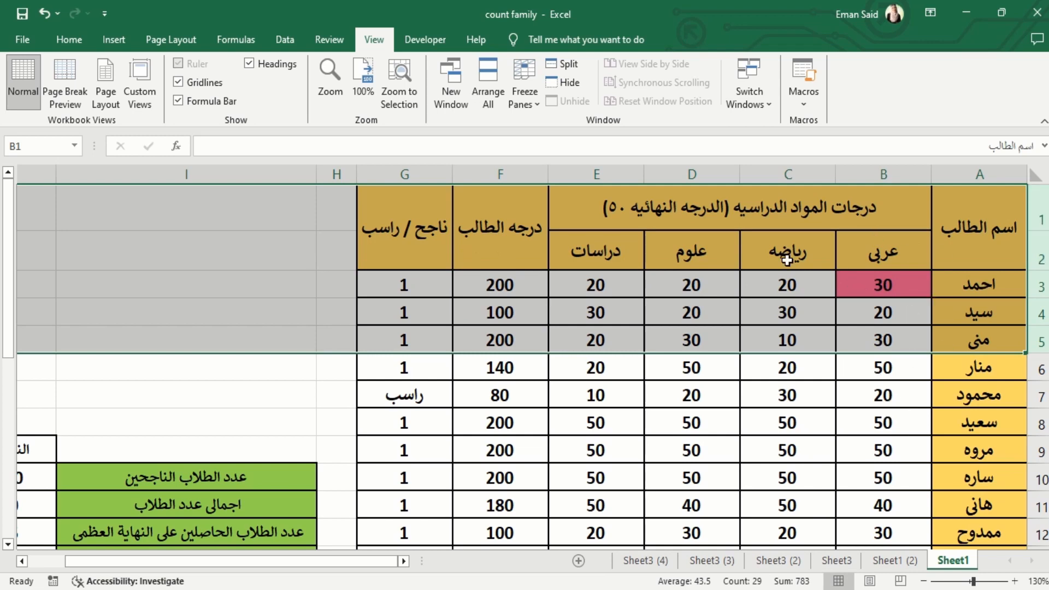
left_click(70, 39)
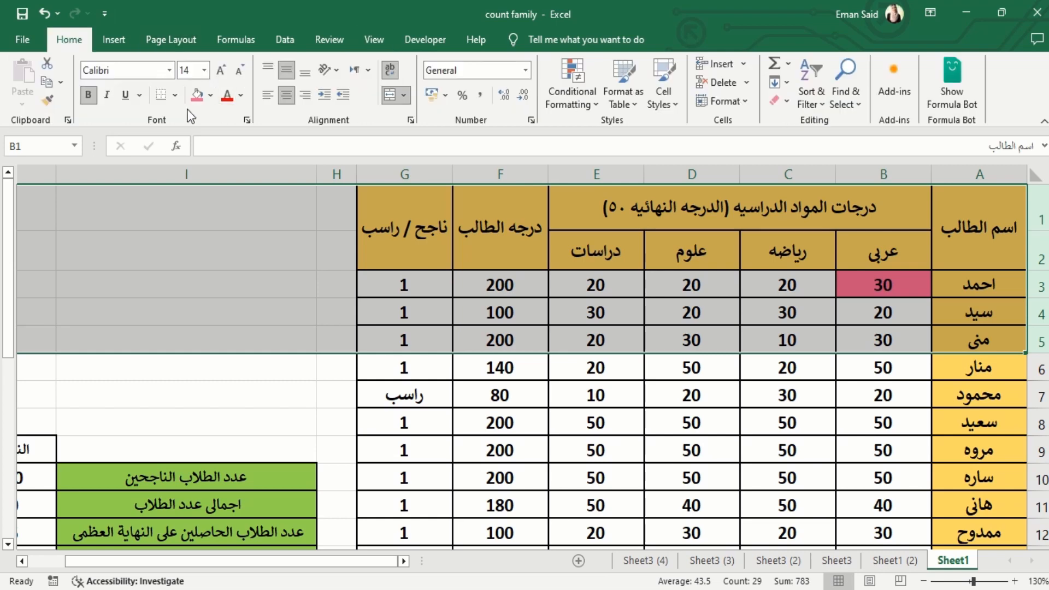
left_click(196, 95)
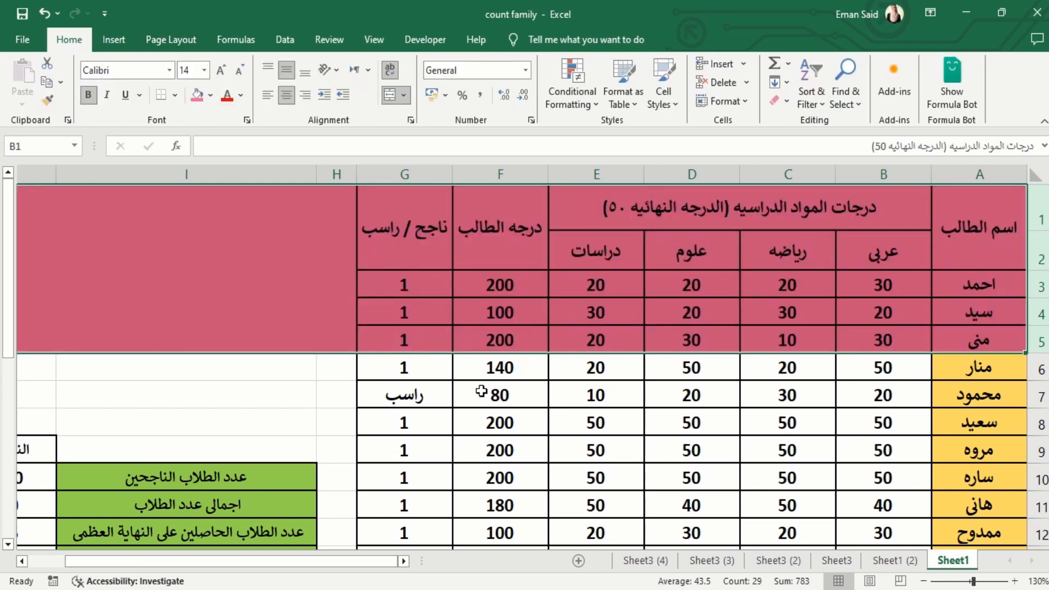
left_click(474, 422)
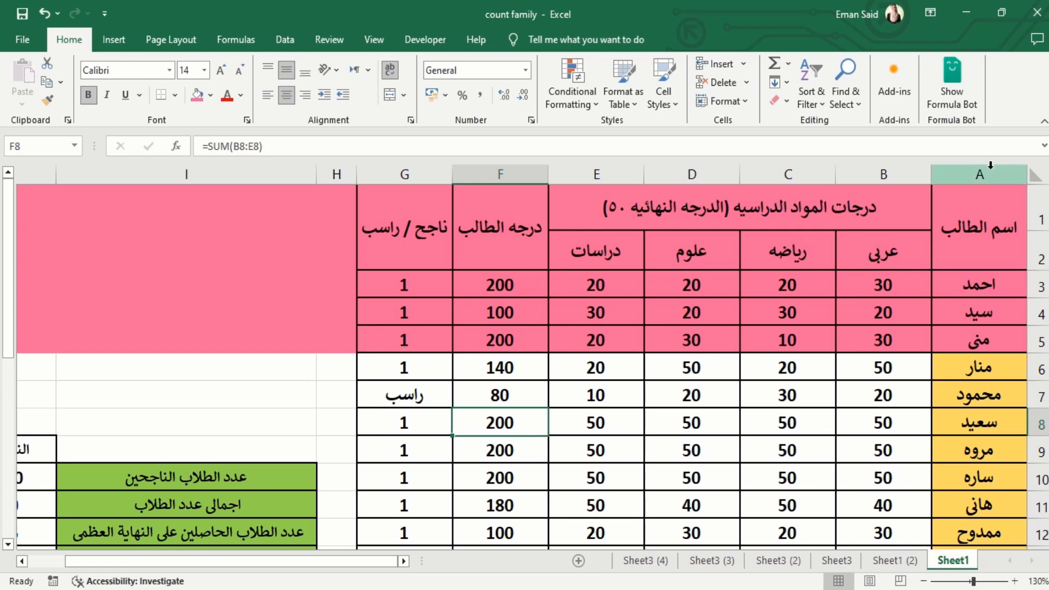
Step: Apply the same pink fill to the entire columns A and B
left_click_drag(986, 175, 900, 196)
key("F4")
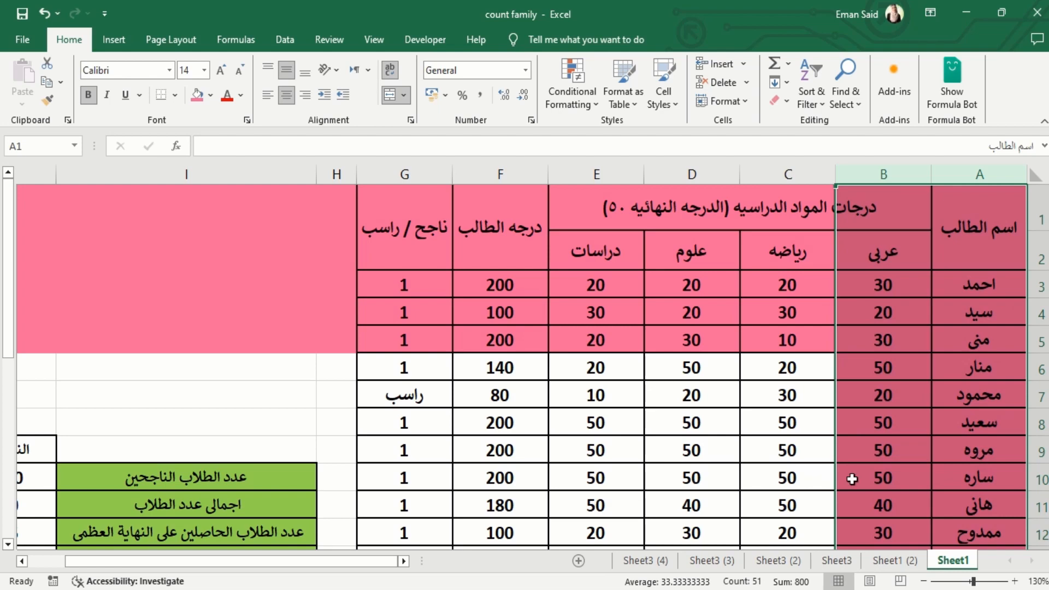
left_click(810, 440)
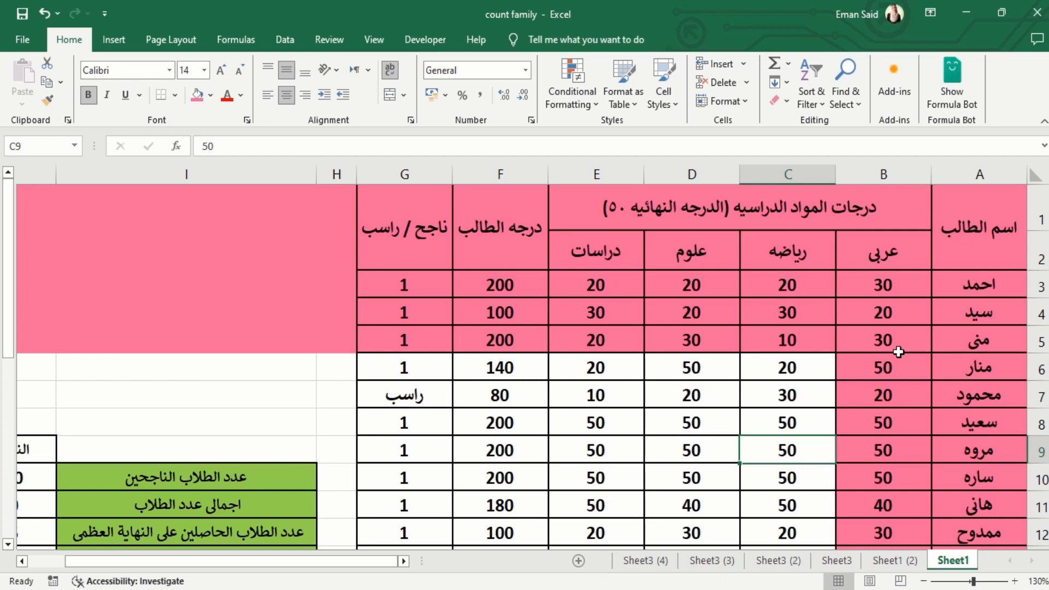
Step: Freeze the panes at cell C6 to lock rows 1–5 and columns A–B
left_click(807, 370)
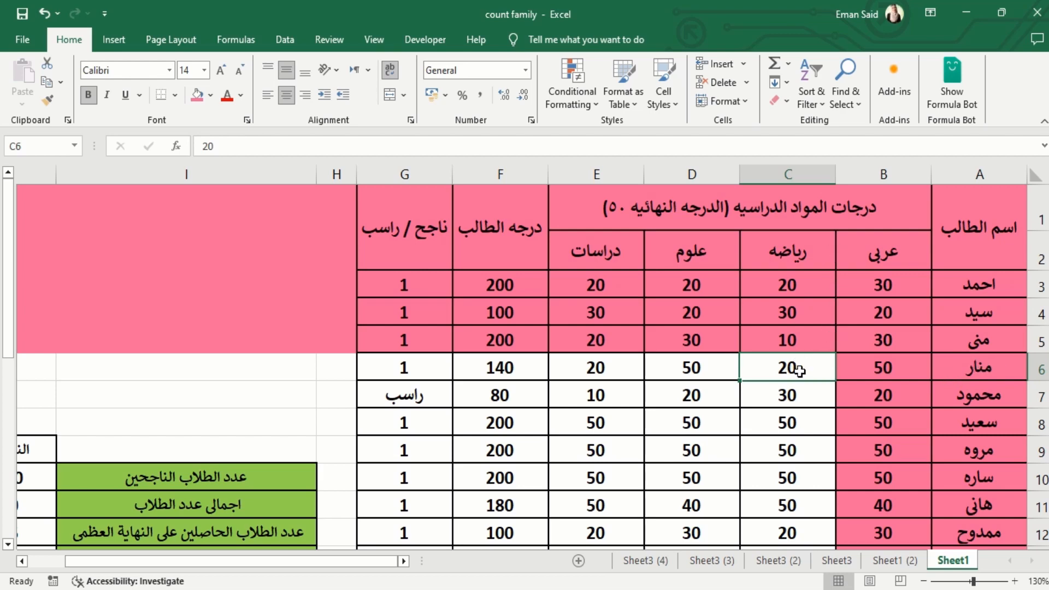
left_click(817, 339)
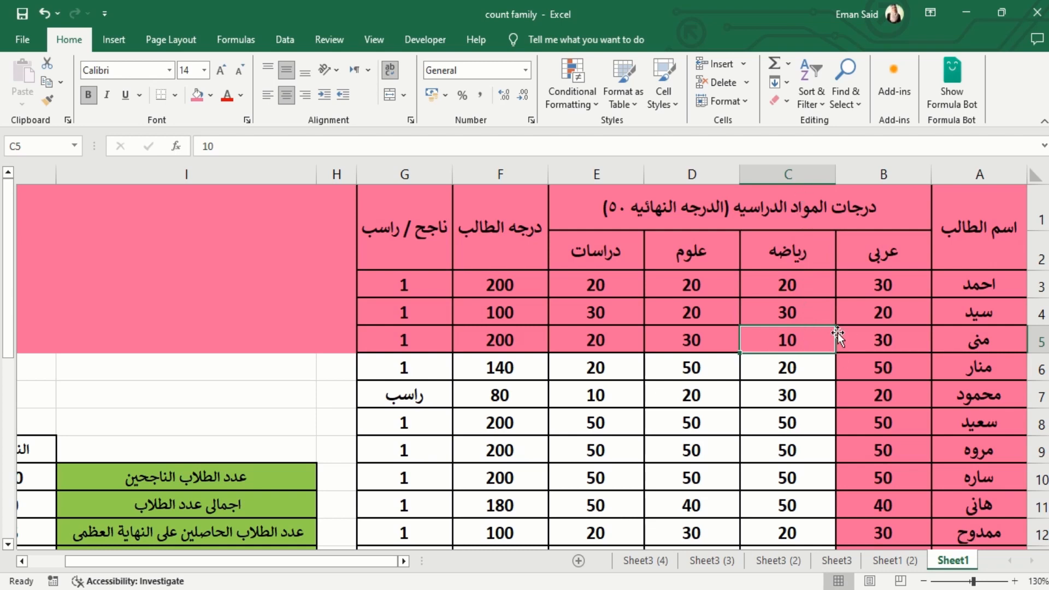
left_click(811, 371)
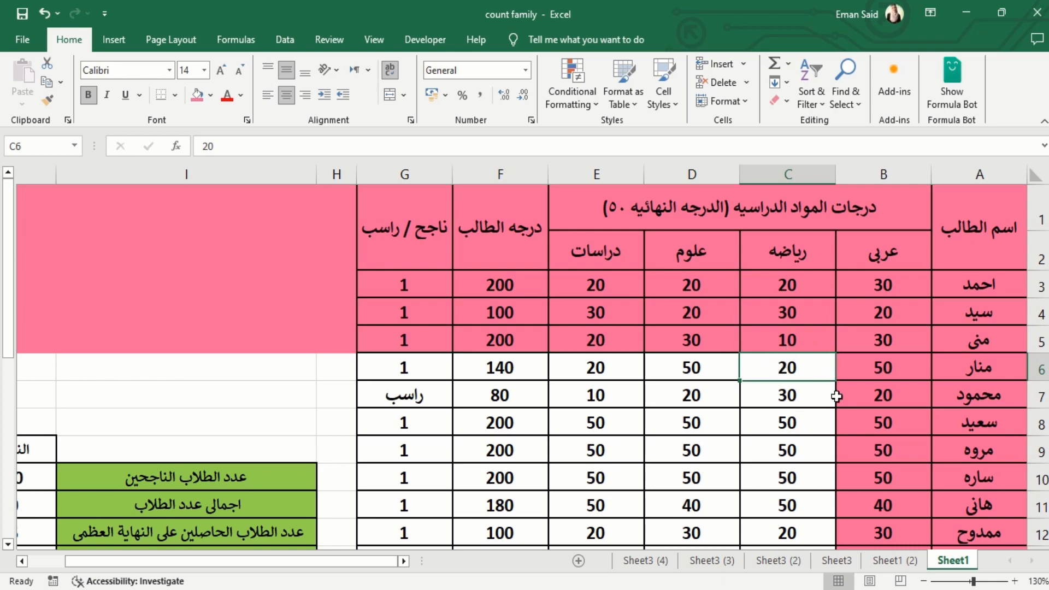
left_click(381, 40)
left_click(523, 93)
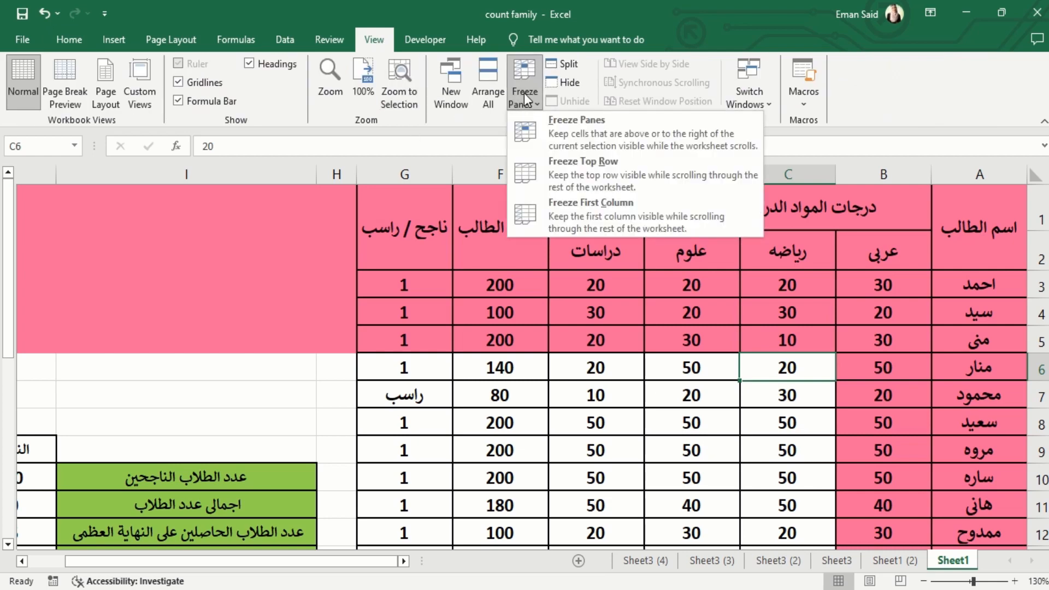
left_click(598, 137)
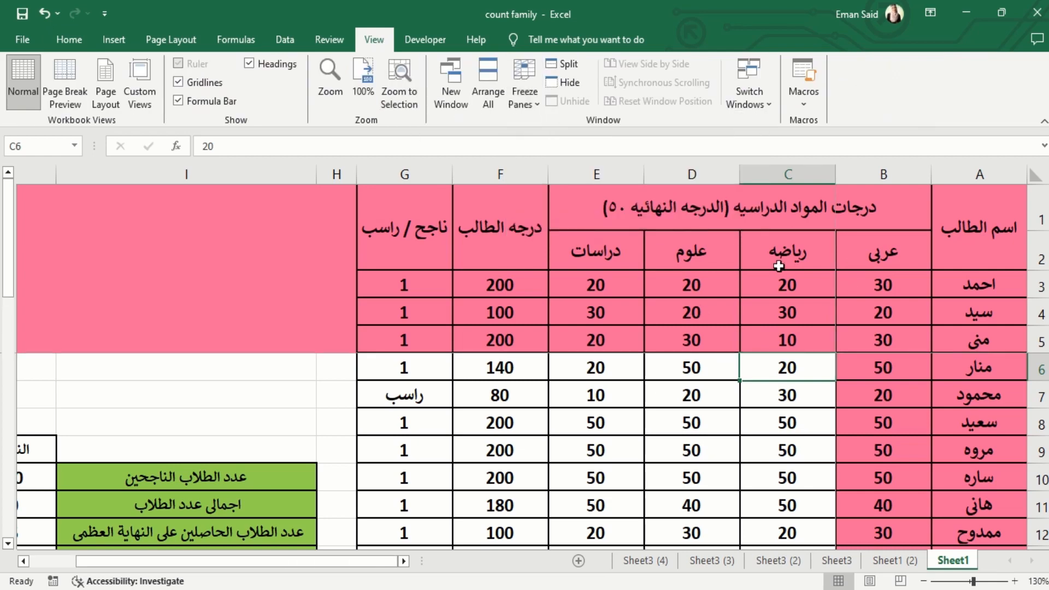
Step: Check that rows 1–5 and columns A–B stay in view down the table and across row 8
scroll(750, 408, "down", 10)
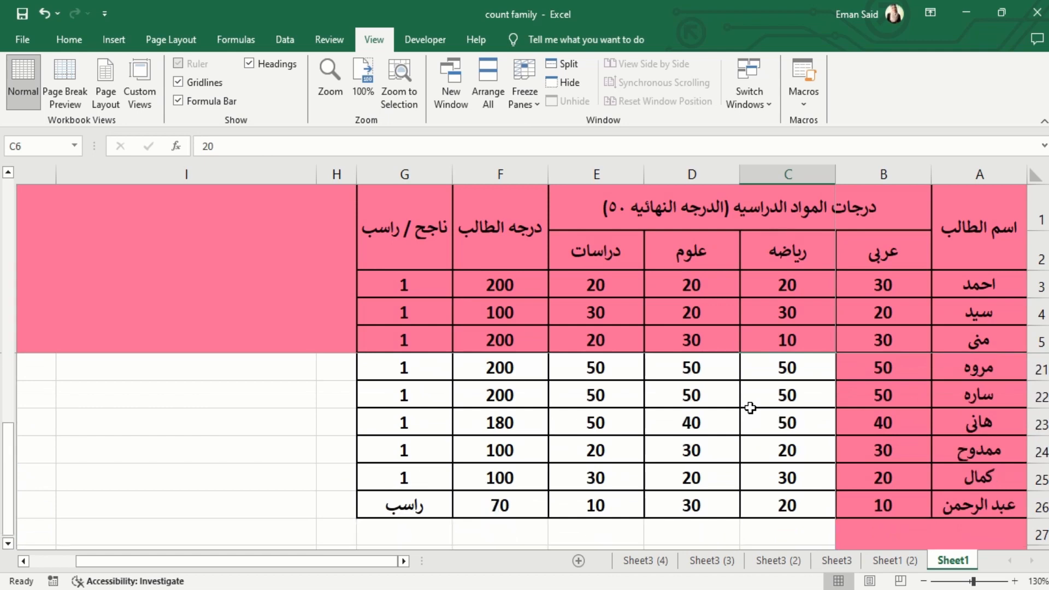
scroll(751, 408, "up", 2)
scroll(750, 407, "up", 6)
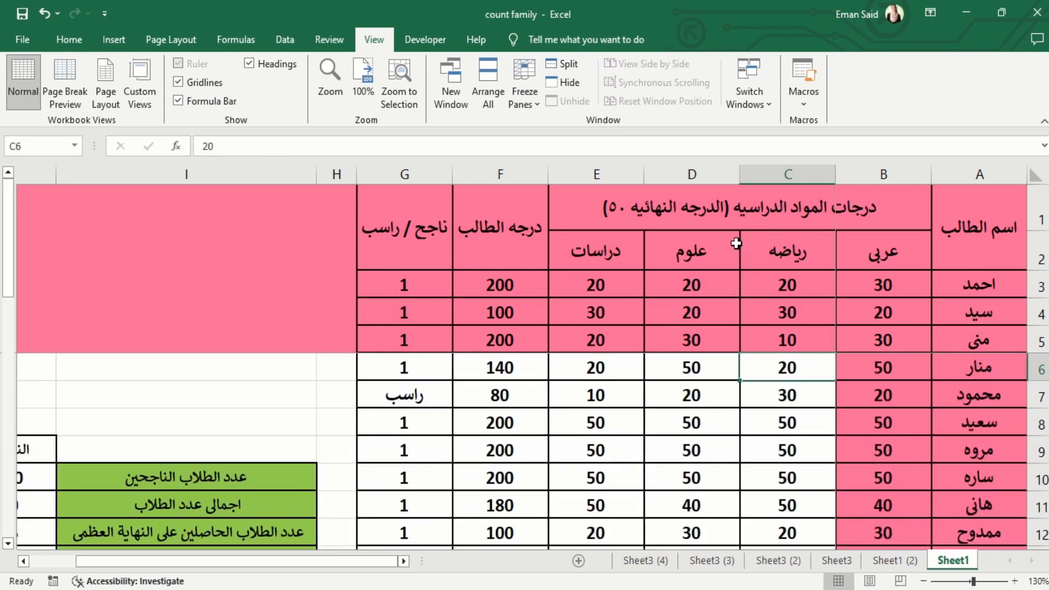
left_click(782, 431)
key("Left")
key("Left")
key("Left")
key("Left")
key("Left")
key("Left")
key("Left")
key("Left")
key("Left")
key("Left")
key("Left")
key("Left")
key("Left")
key("Left")
key("Left")
key("Left")
key("Left")
key("Left")
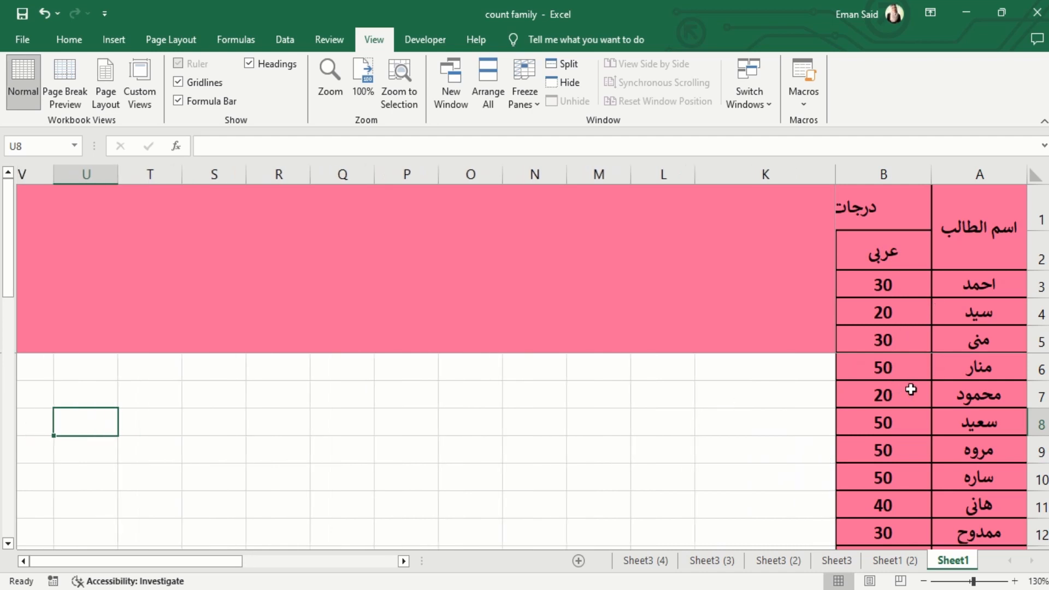
Step: Unfreeze the five locked rows and two locked columns on Sheet1
left_click(526, 100)
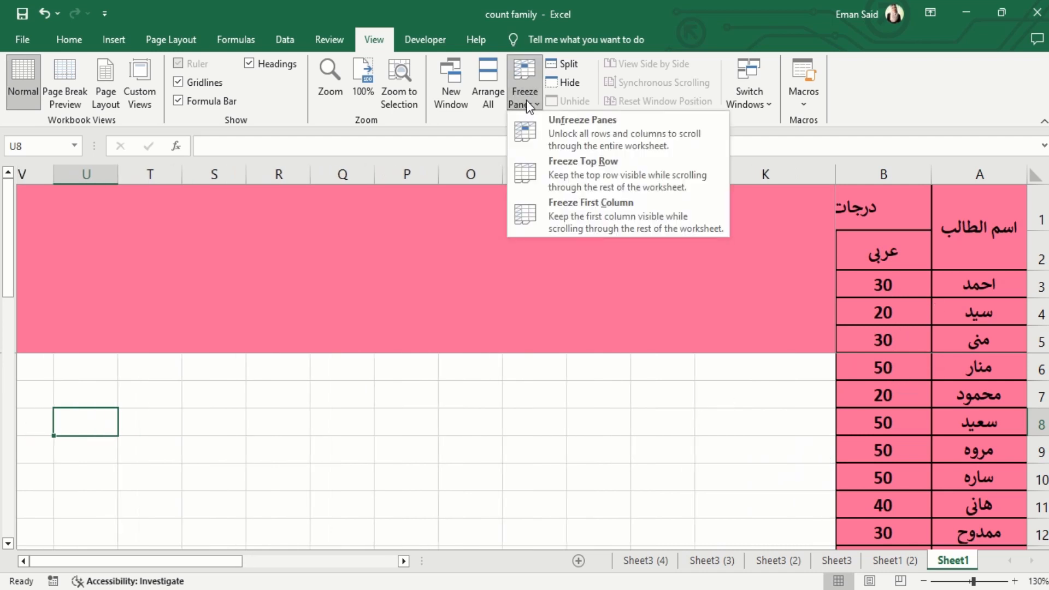
left_click(572, 133)
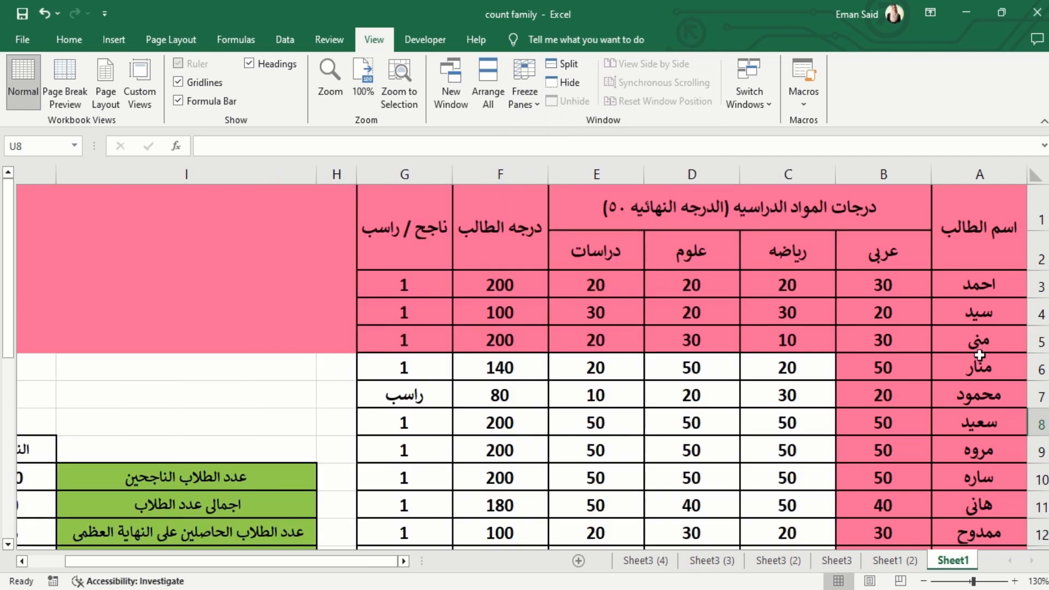